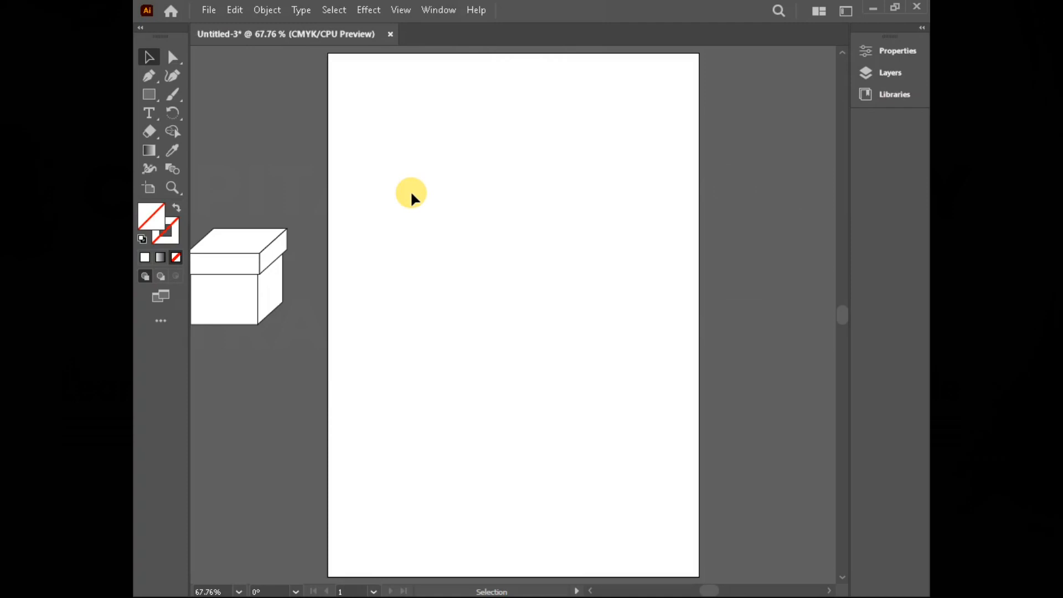
Step: Draw a closed nine-point irregular polygon on the artboard with the Pen tool and delete it
{"action": "left_click", "coordinate": [149, 77]}
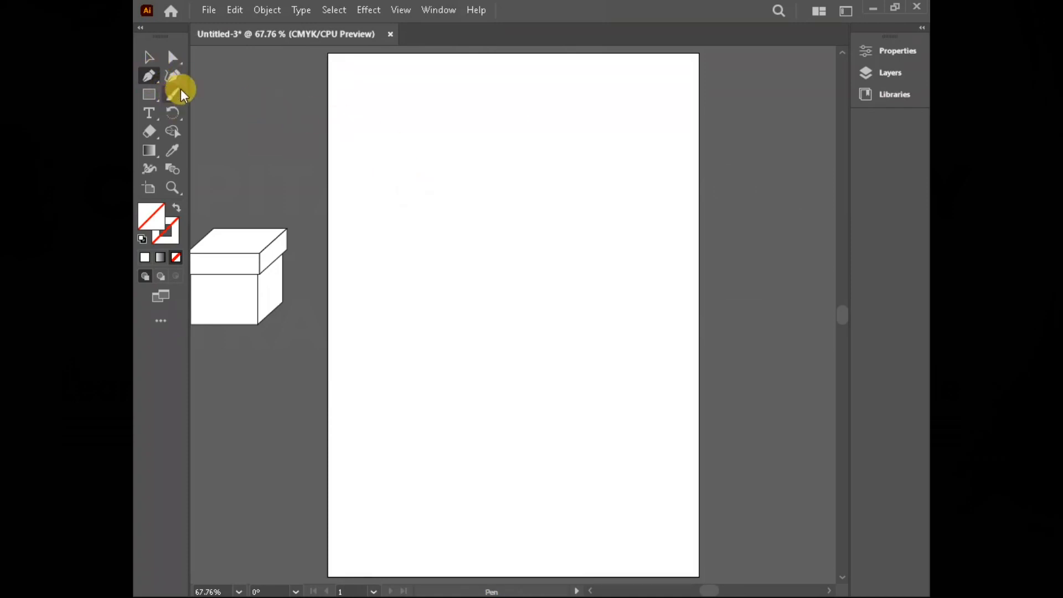
{"action": "left_click", "coordinate": [154, 59]}
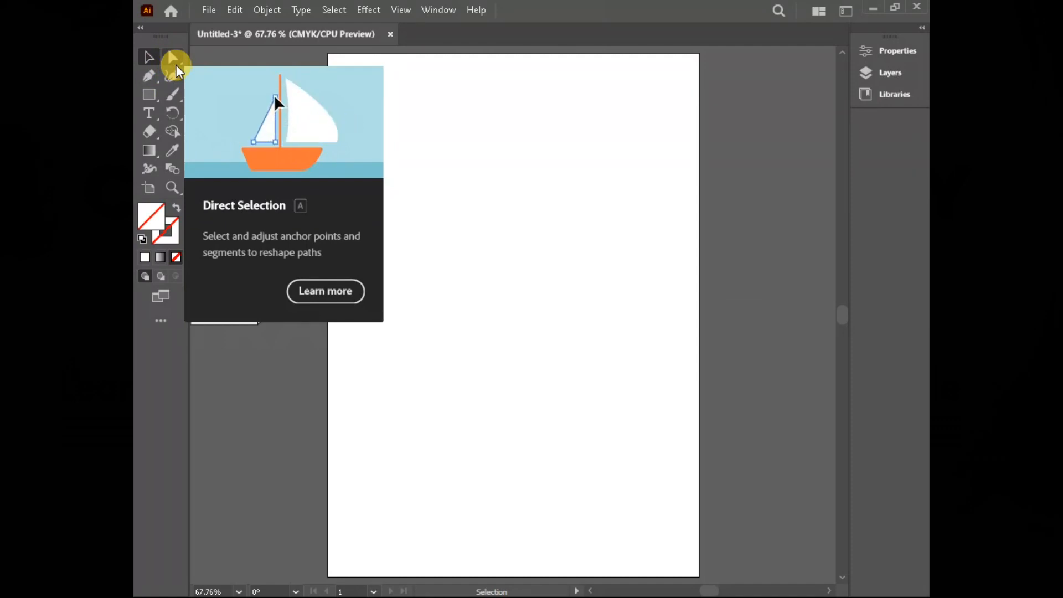
{"action": "left_click", "coordinate": [150, 76]}
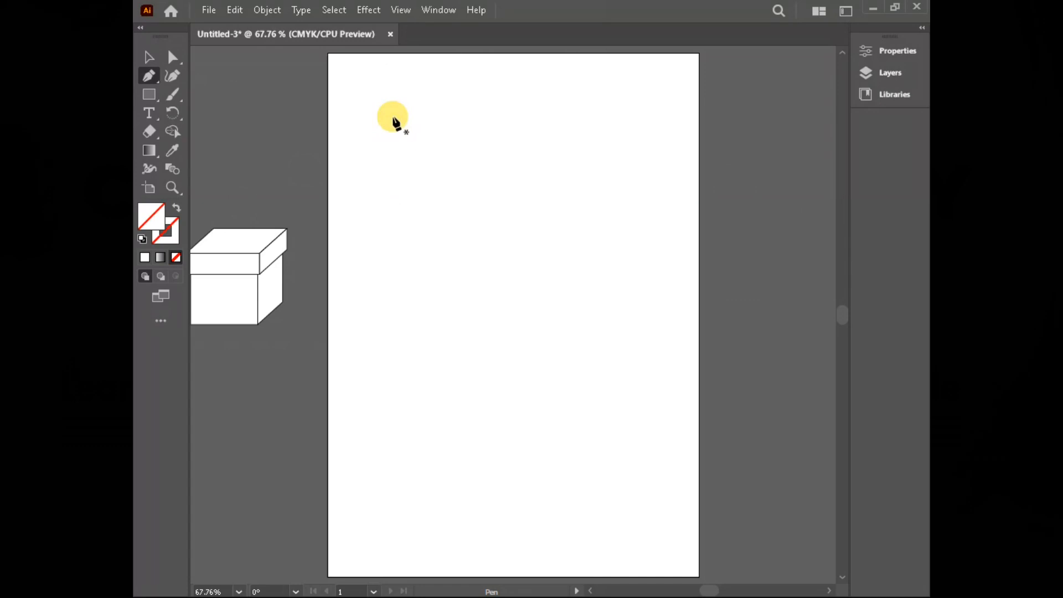
{"action": "left_click", "coordinate": [393, 117]}
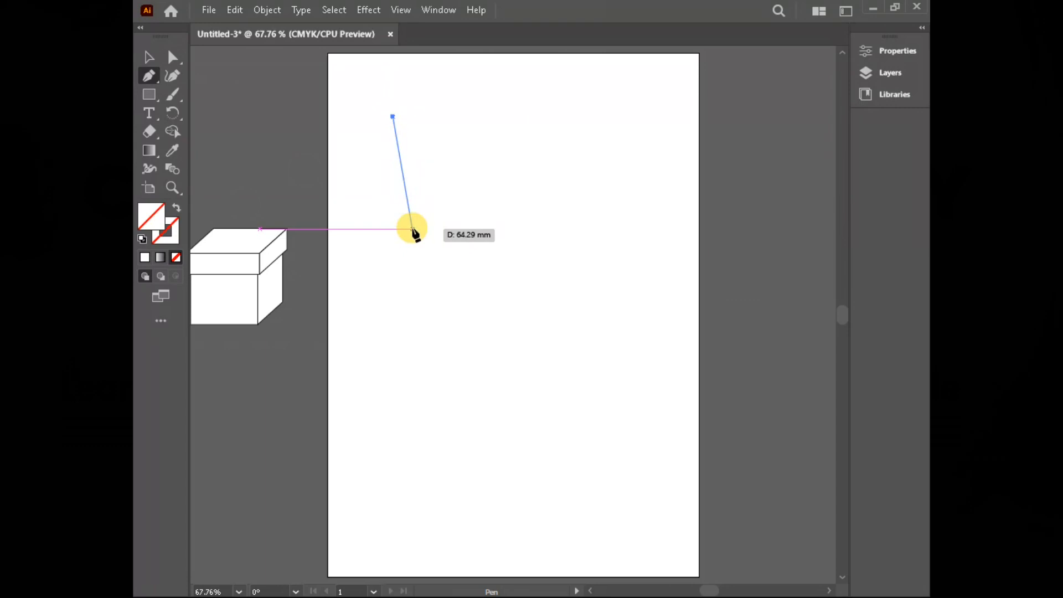
{"action": "left_click", "coordinate": [368, 232]}
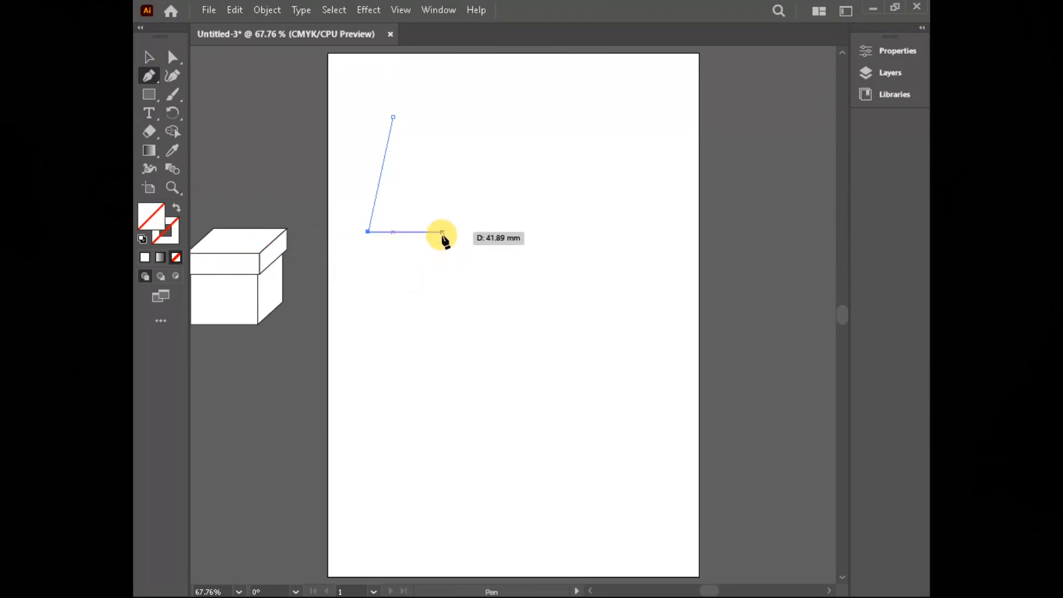
{"action": "left_click", "coordinate": [421, 270]}
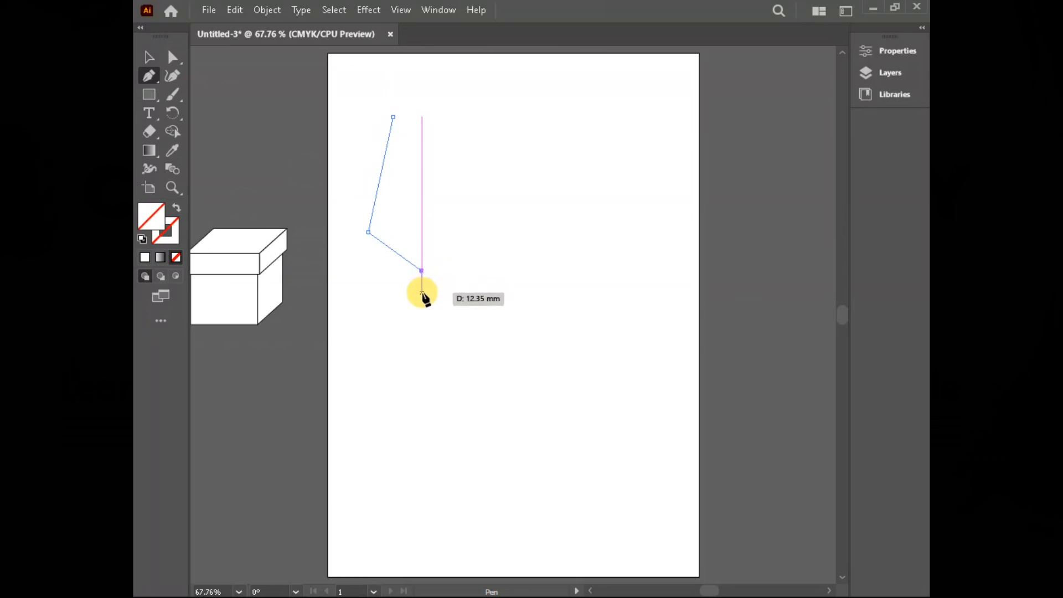
{"action": "left_click", "coordinate": [411, 330]}
{"action": "left_click", "coordinate": [561, 305]}
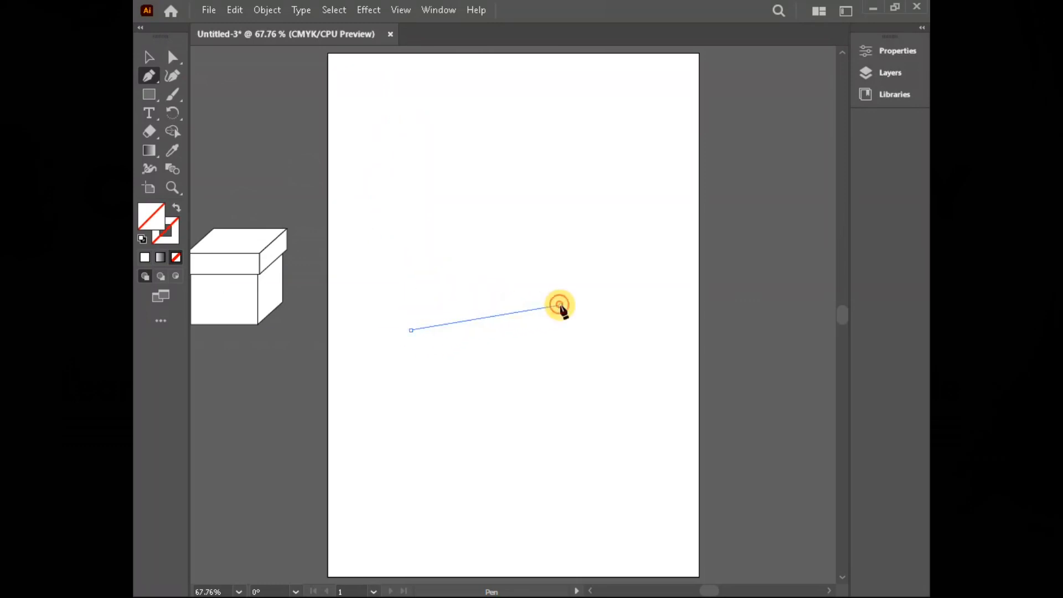
{"action": "left_click", "coordinate": [561, 232]}
{"action": "left_click", "coordinate": [475, 187]}
{"action": "left_click", "coordinate": [504, 110]}
{"action": "left_click", "coordinate": [429, 75]}
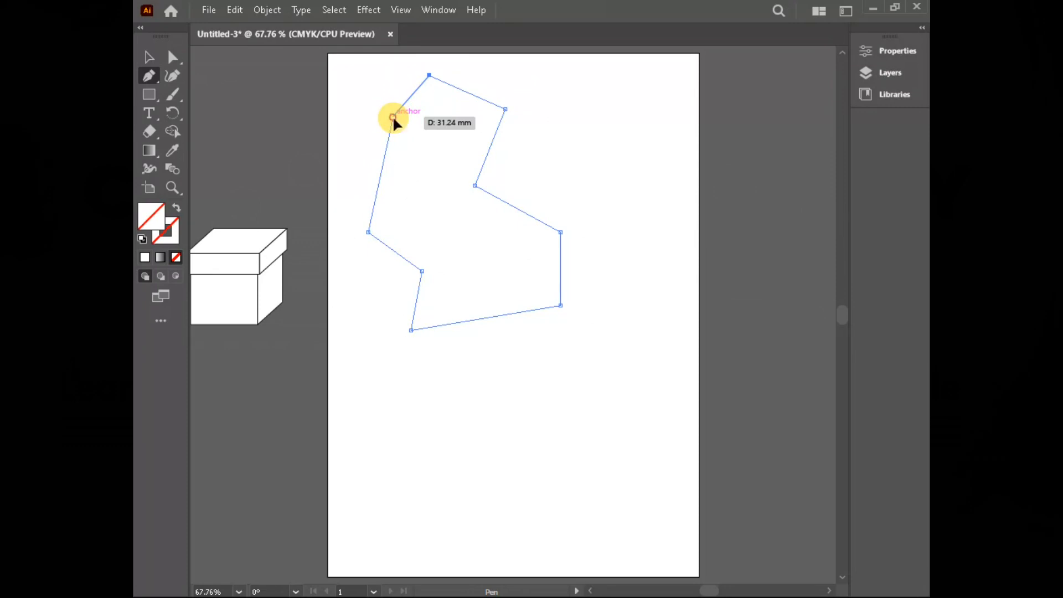
{"action": "left_click", "coordinate": [393, 117]}
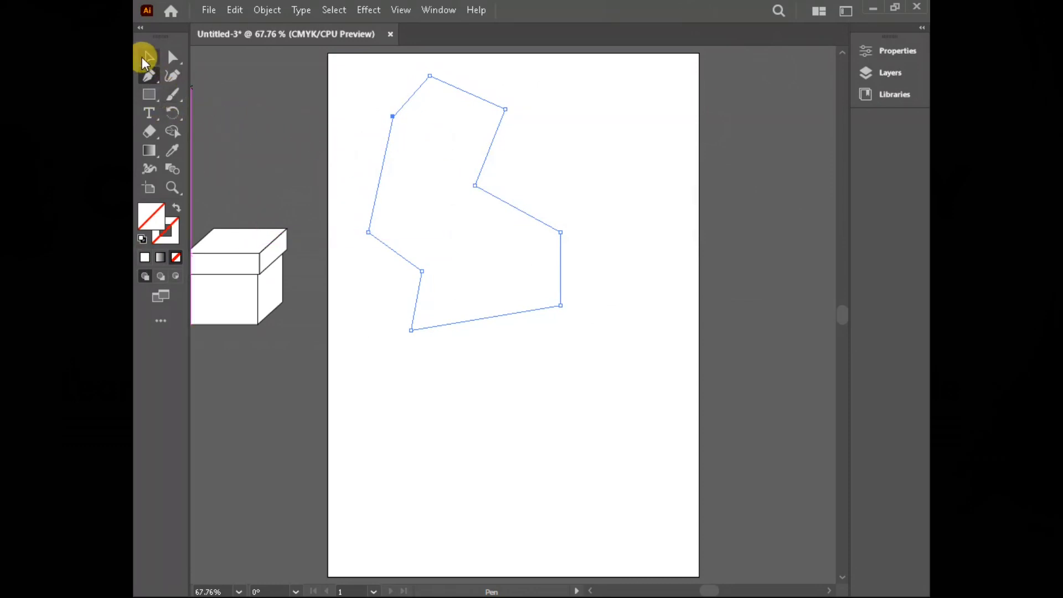
{"action": "key", "text": "Delete"}
{"action": "key", "text": "Delete"}
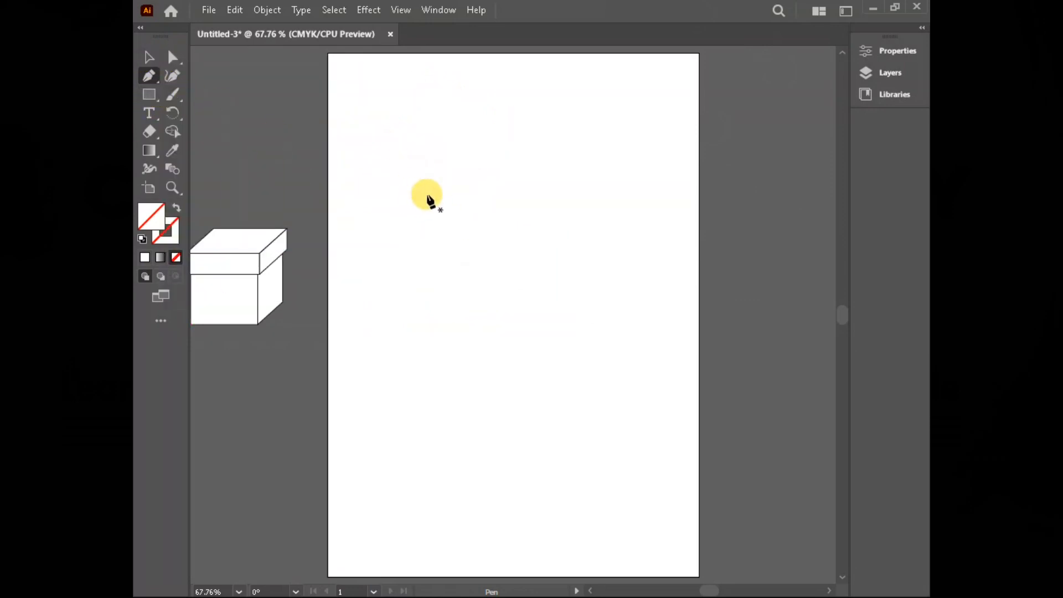
{"action": "left_click", "coordinate": [427, 195]}
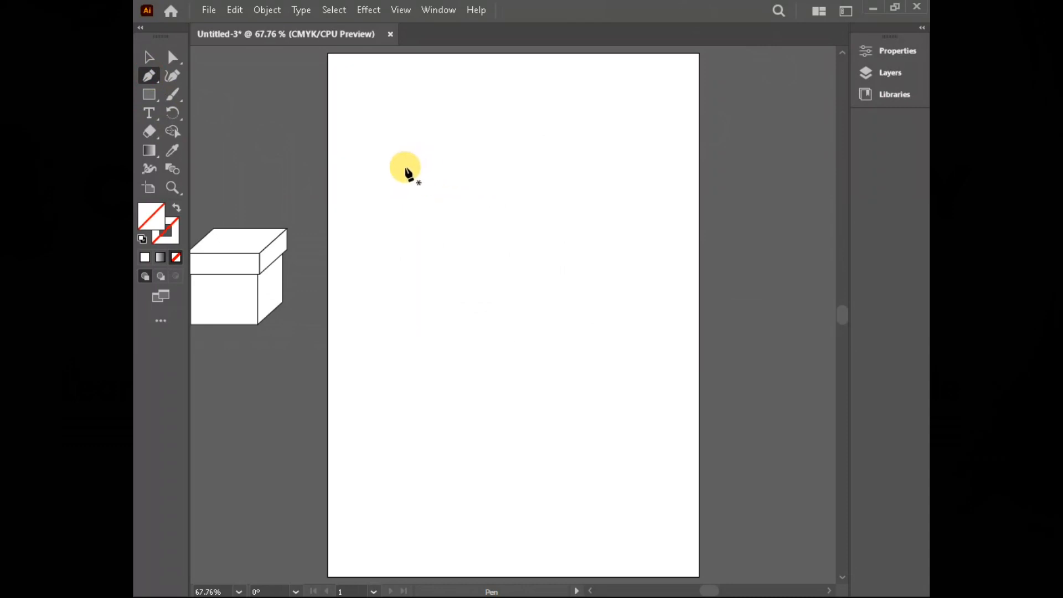
{"action": "left_click", "coordinate": [413, 160]}
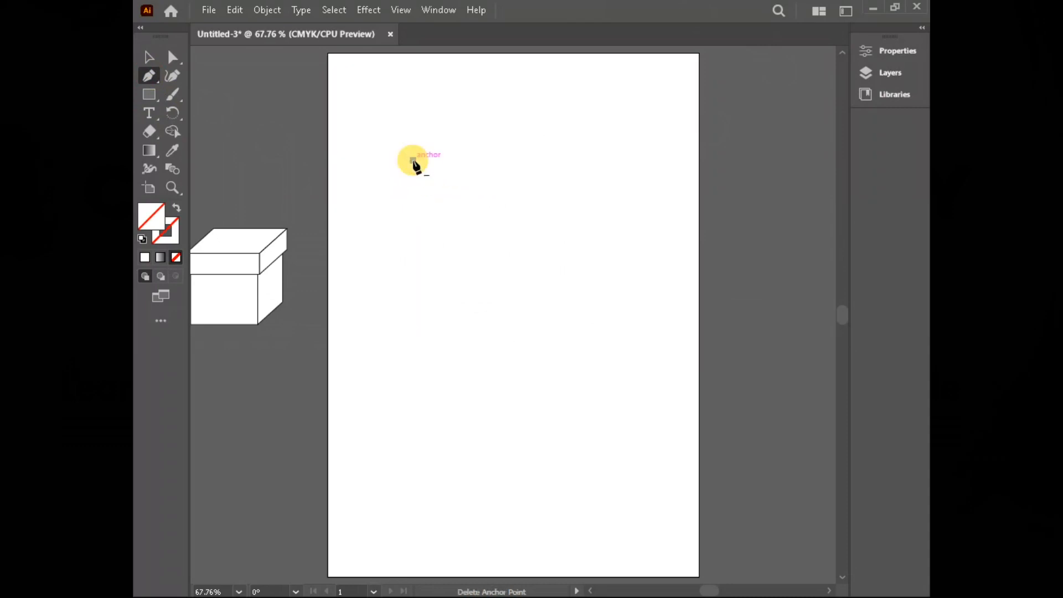
{"action": "key", "text": "ctrl+z"}
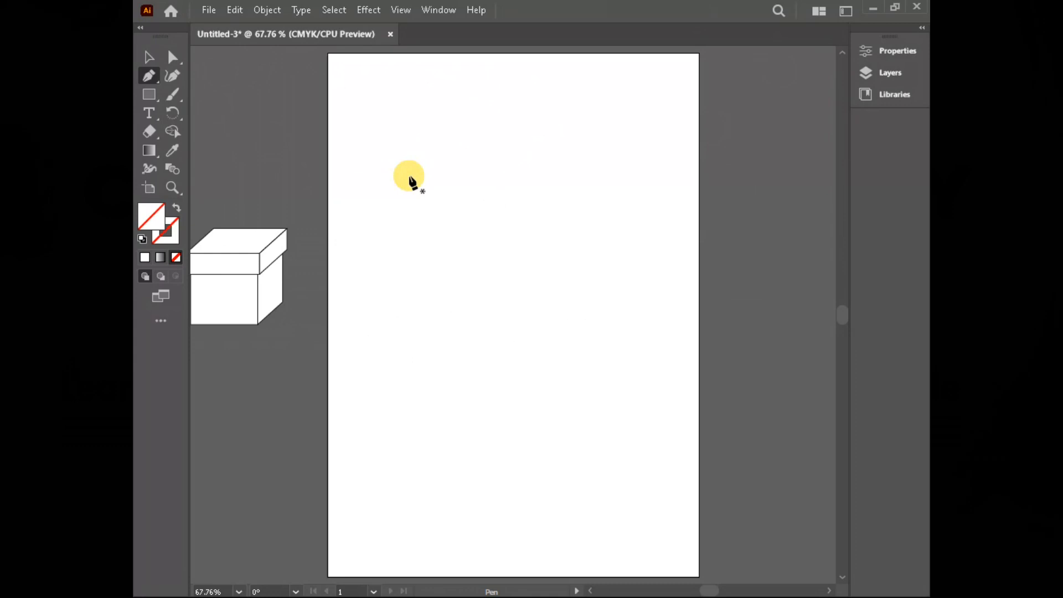
Step: Draw a closed square about 82 mm per side with the Pen tool and delete it
{"action": "left_click", "coordinate": [409, 176]}
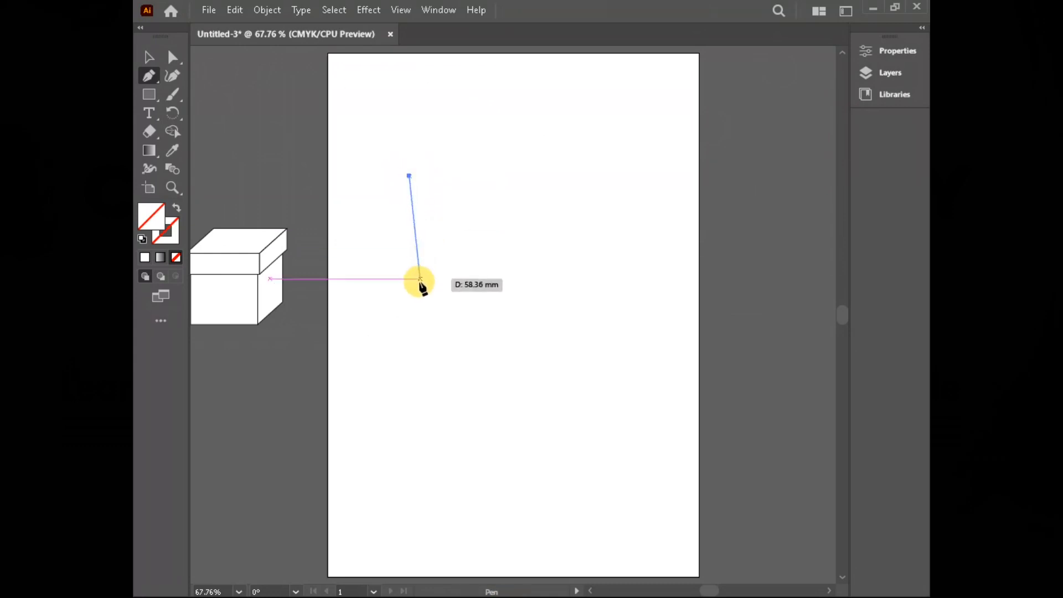
{"action": "left_click", "coordinate": [409, 325]}
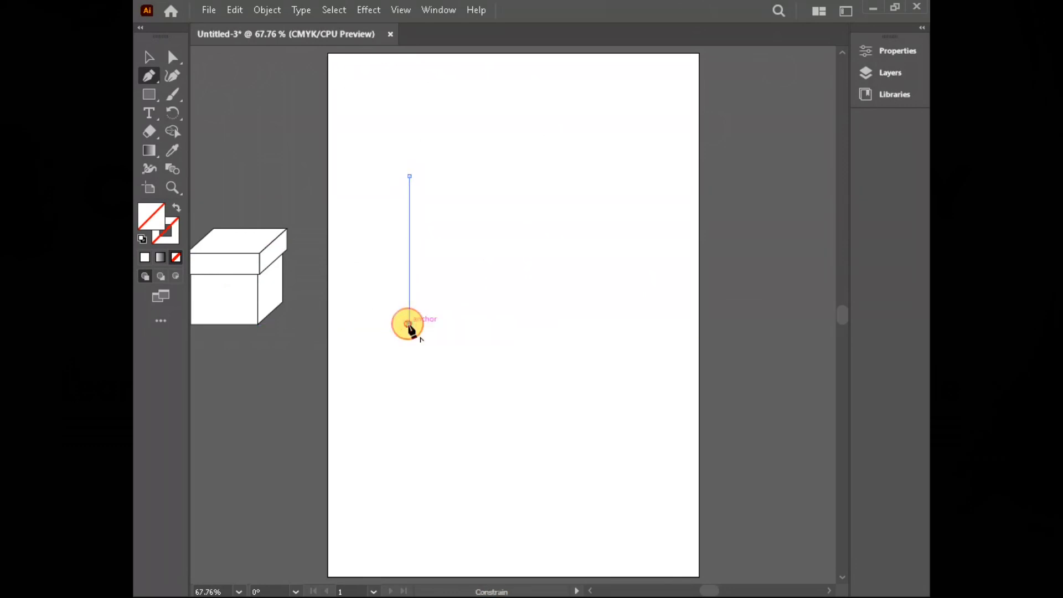
{"action": "left_click", "coordinate": [552, 324]}
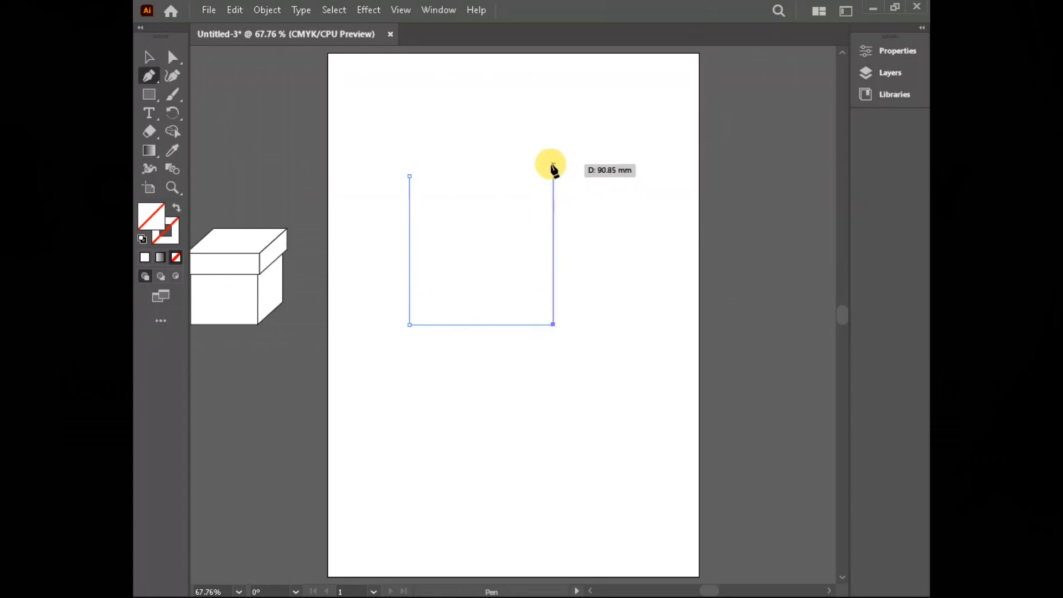
{"action": "left_click", "coordinate": [553, 176]}
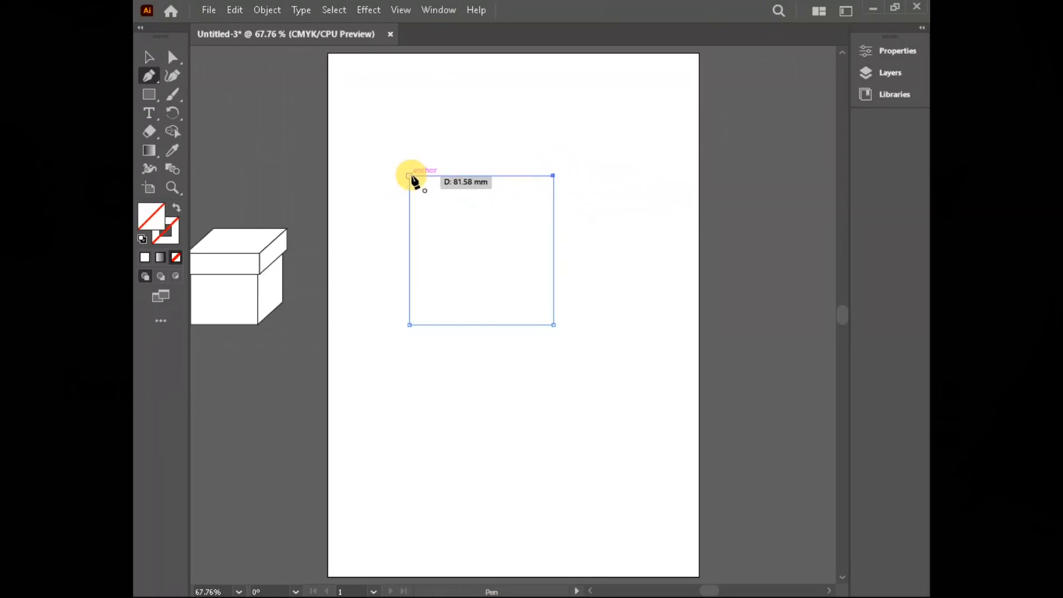
{"action": "left_click", "coordinate": [409, 176]}
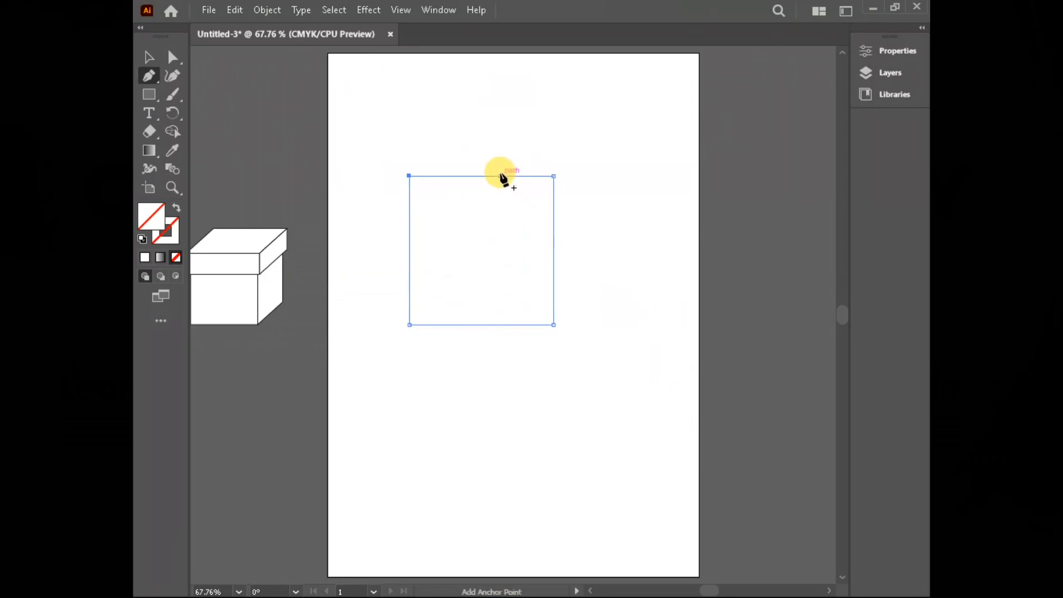
{"action": "key", "text": "Delete"}
{"action": "key", "text": "Delete"}
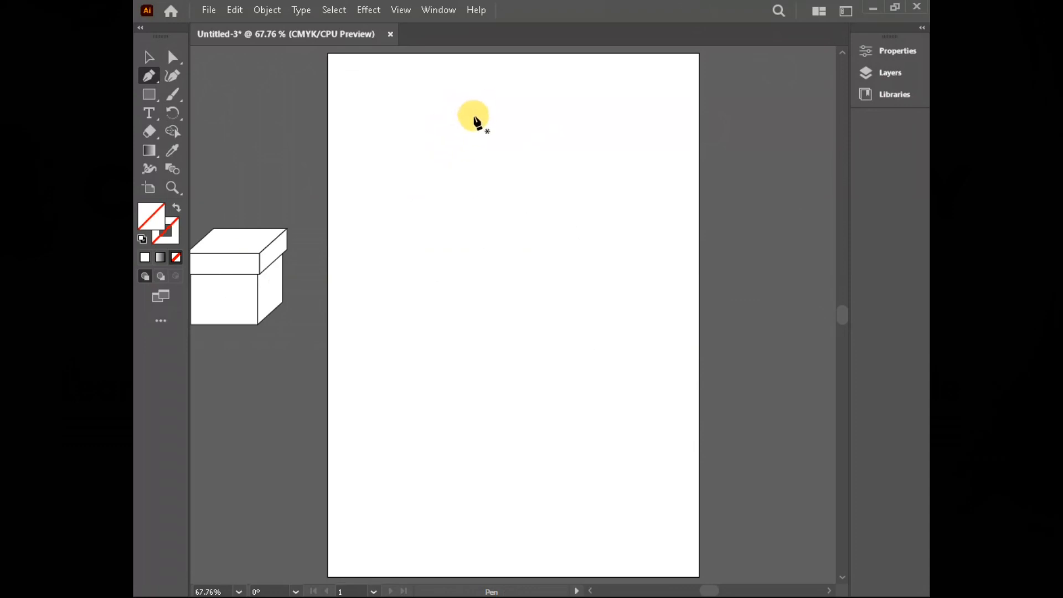
Step: Draw a closed S-shaped path with smooth curved anchor points using the Pen tool and delete it
{"action": "left_click", "coordinate": [462, 78]}
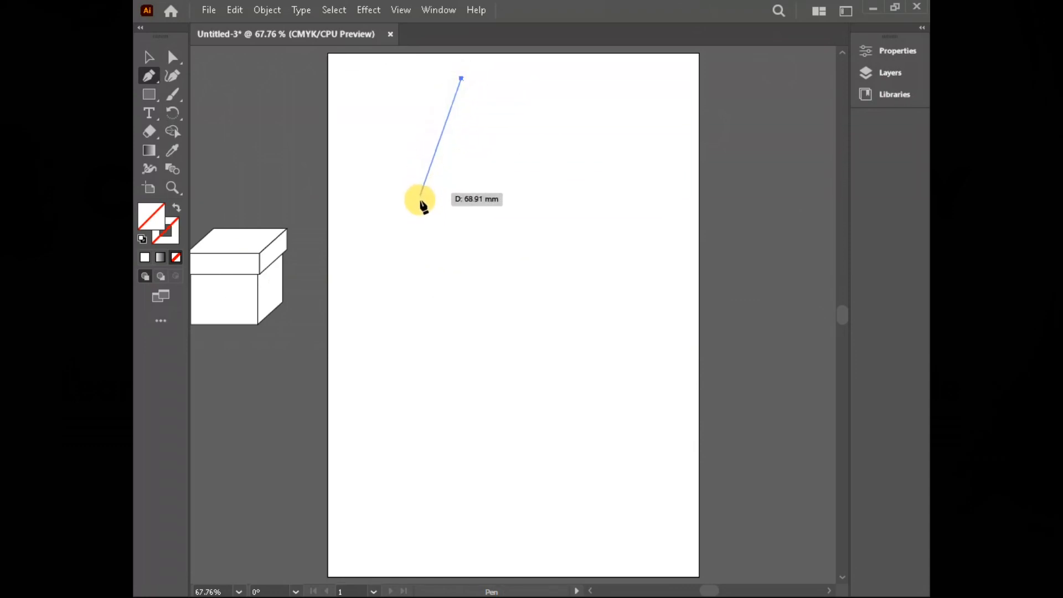
{"action": "left_click", "coordinate": [485, 222]}
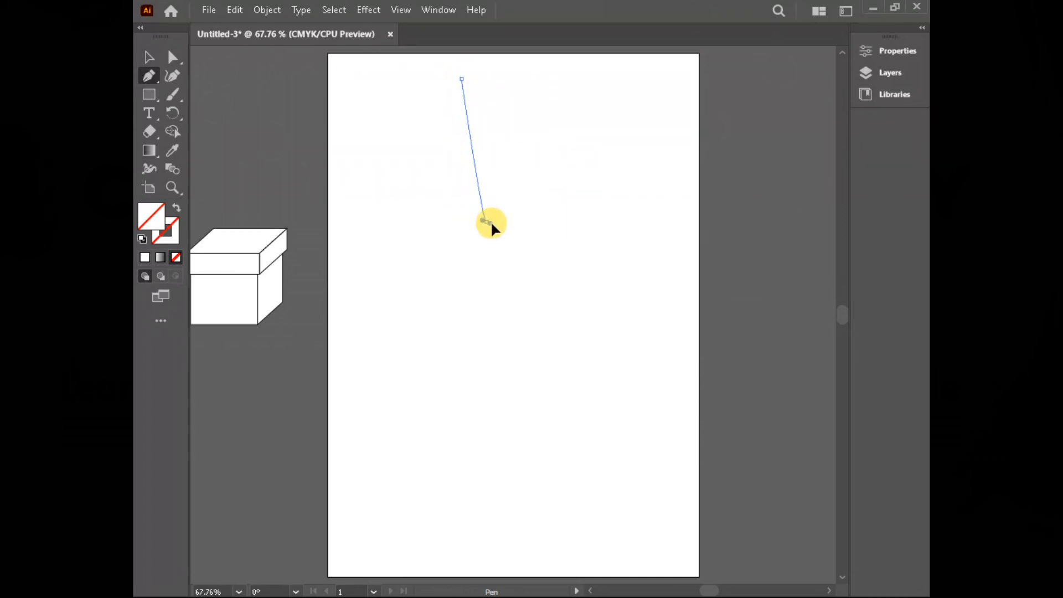
{"action": "left_click_drag", "start_coordinate": [491, 220], "coordinate": [570, 279]}
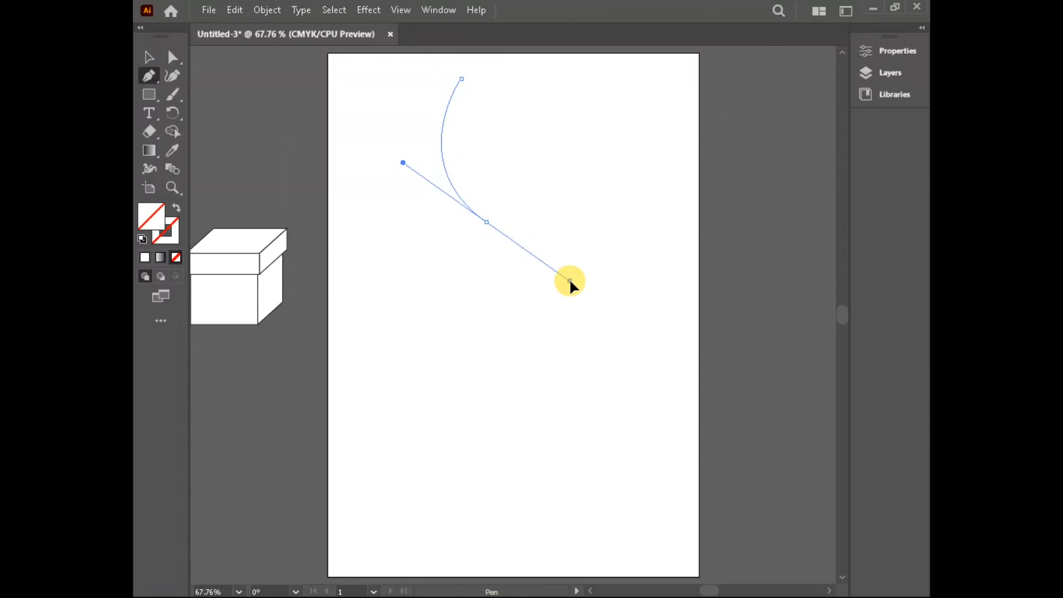
{"action": "left_click_drag", "start_coordinate": [570, 280], "coordinate": [566, 283]}
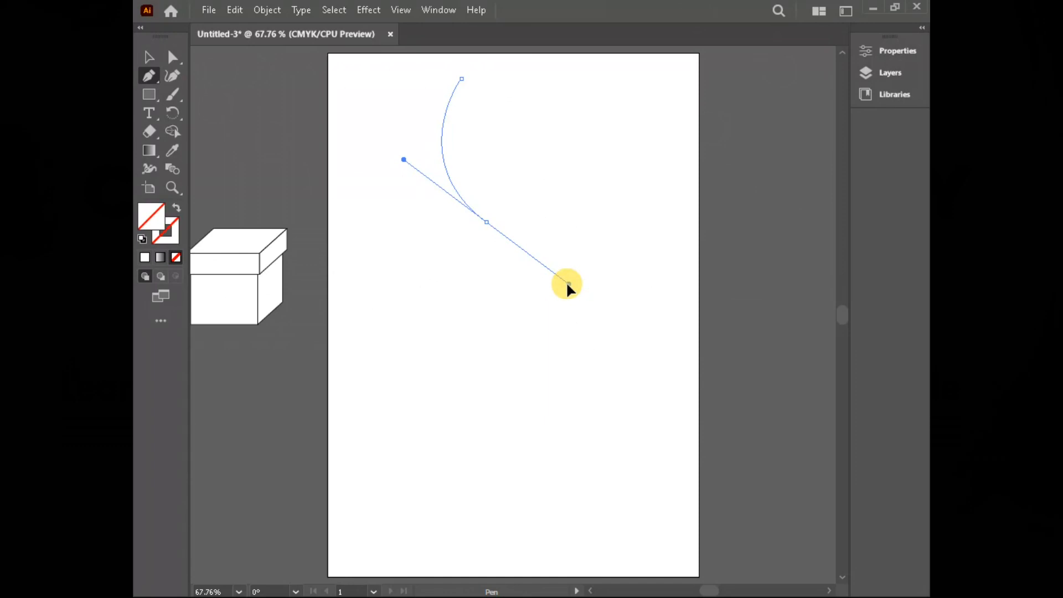
{"action": "left_click_drag", "start_coordinate": [566, 283], "coordinate": [569, 284]}
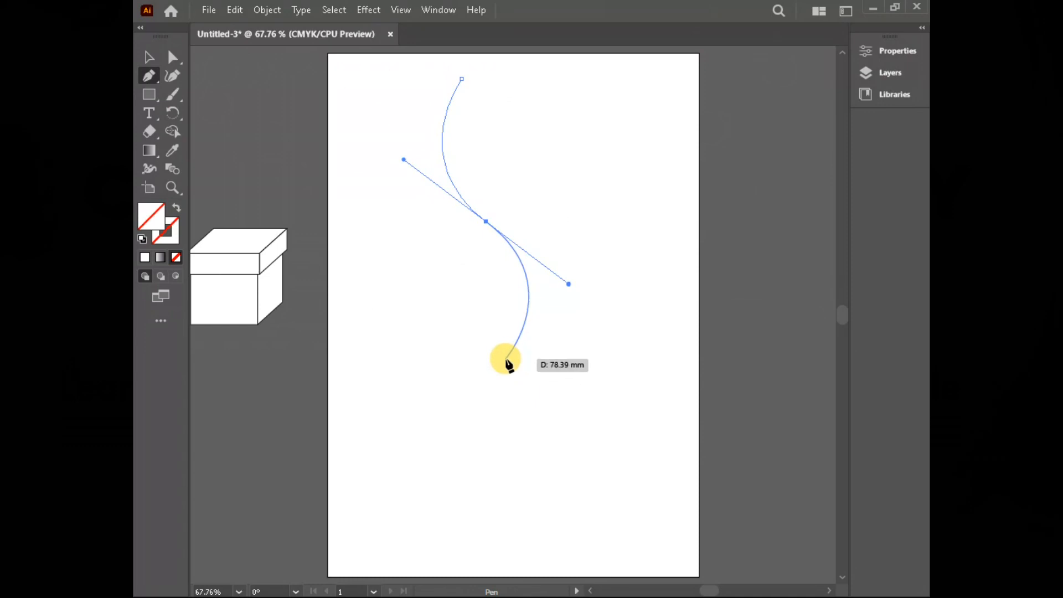
{"action": "left_click_drag", "start_coordinate": [503, 372], "coordinate": [425, 413]}
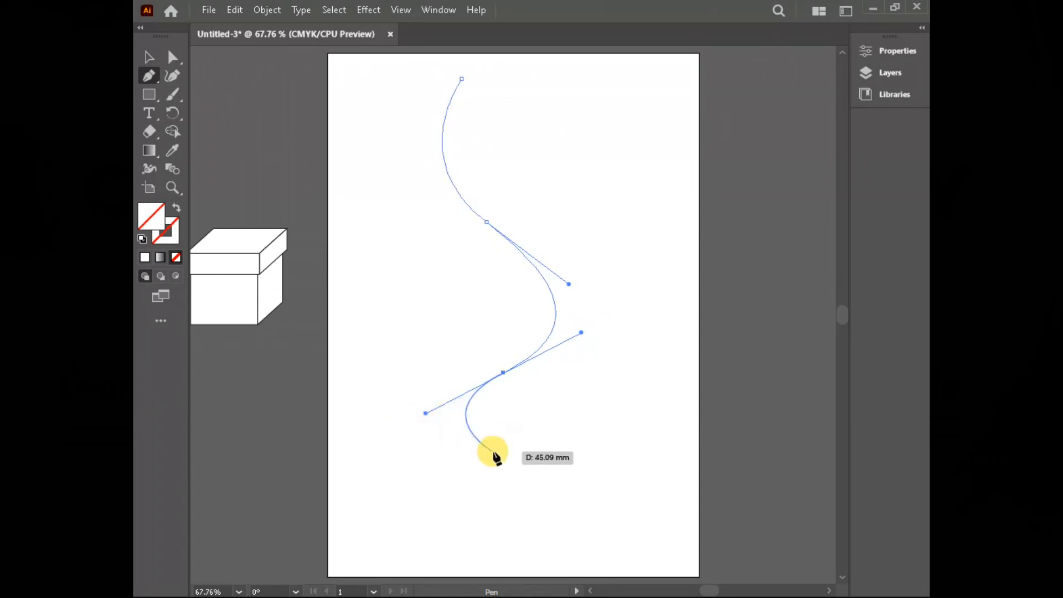
{"action": "left_click_drag", "start_coordinate": [510, 462], "coordinate": [410, 515]}
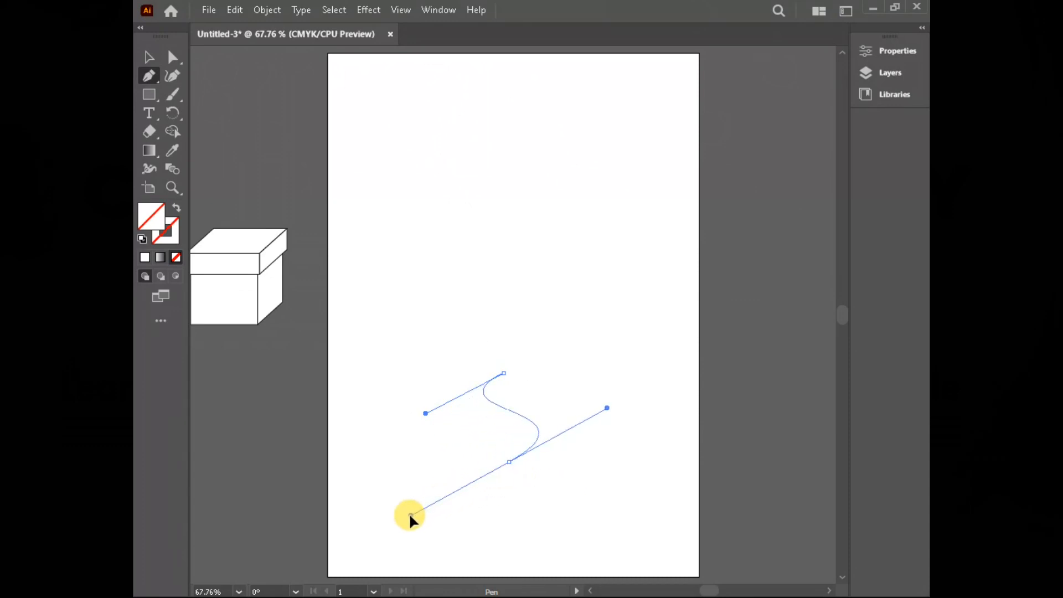
{"action": "left_click_drag", "start_coordinate": [410, 515], "coordinate": [544, 475]}
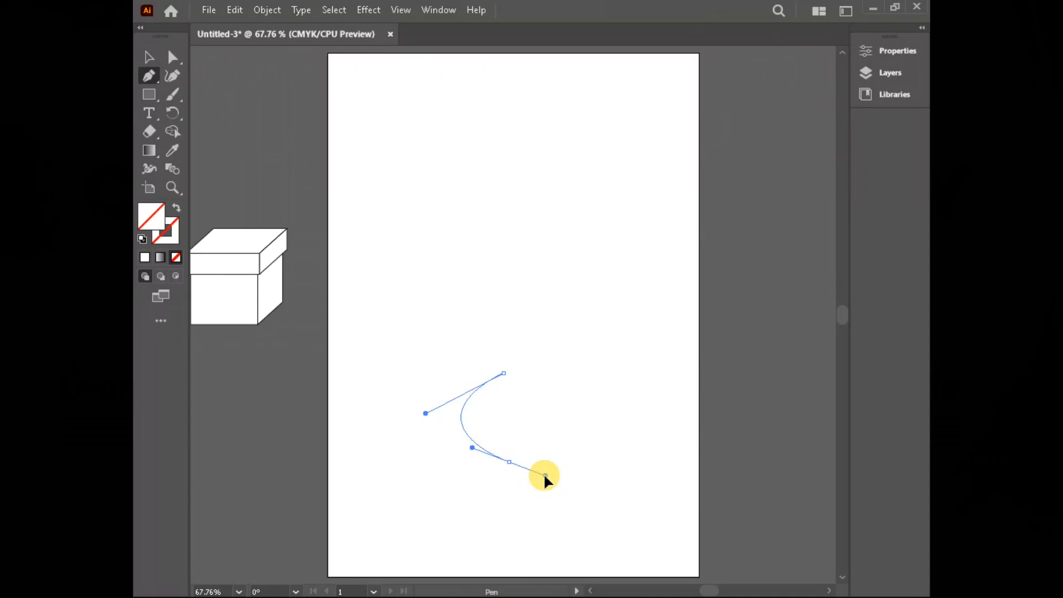
{"action": "left_click_drag", "start_coordinate": [545, 475], "coordinate": [546, 475]}
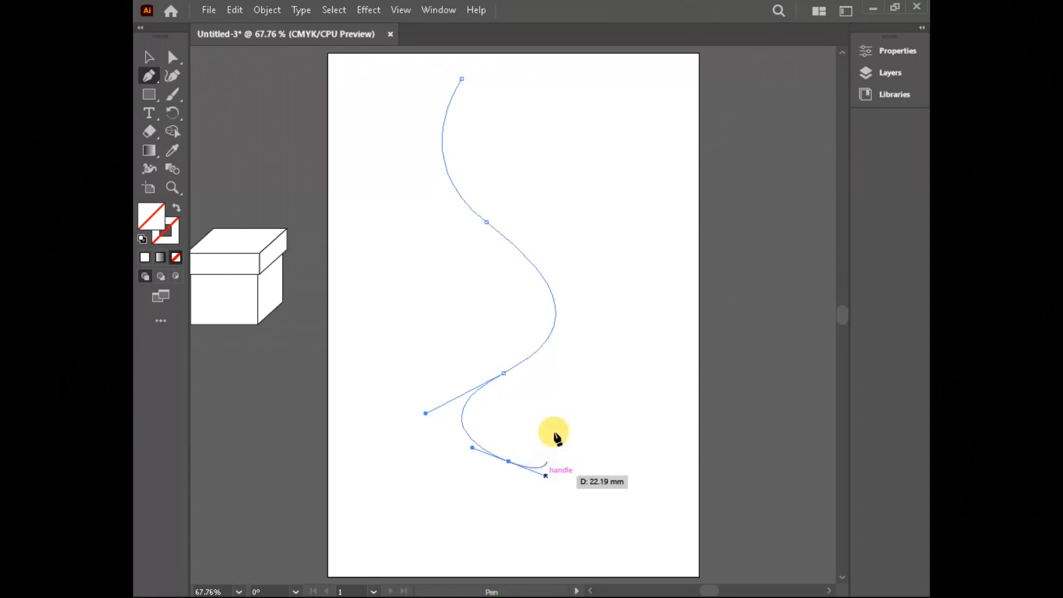
{"action": "left_click", "coordinate": [463, 78]}
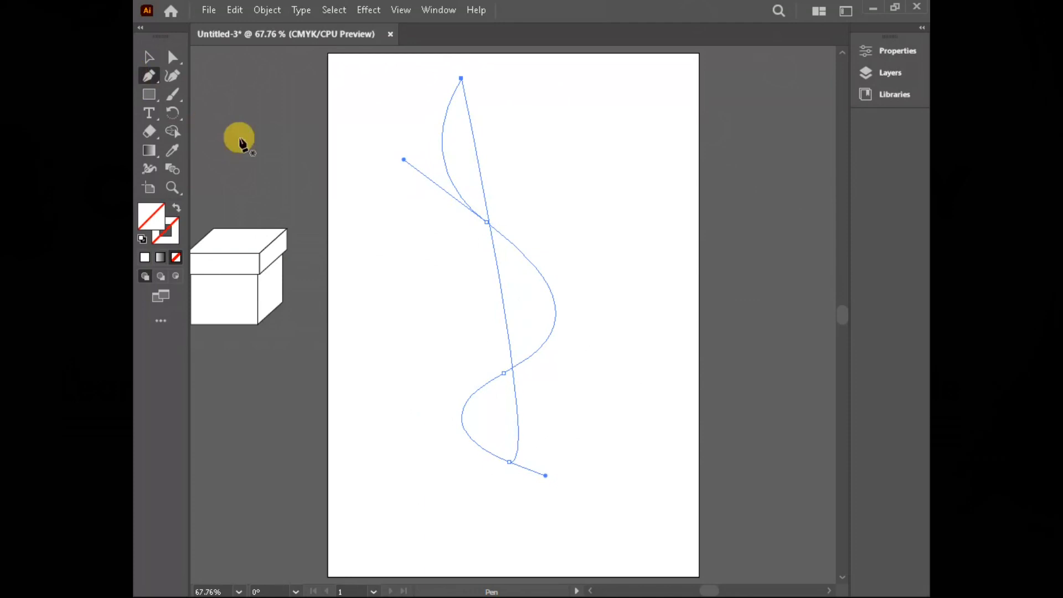
{"action": "key", "text": "Delete"}
{"action": "key", "text": "Delete"}
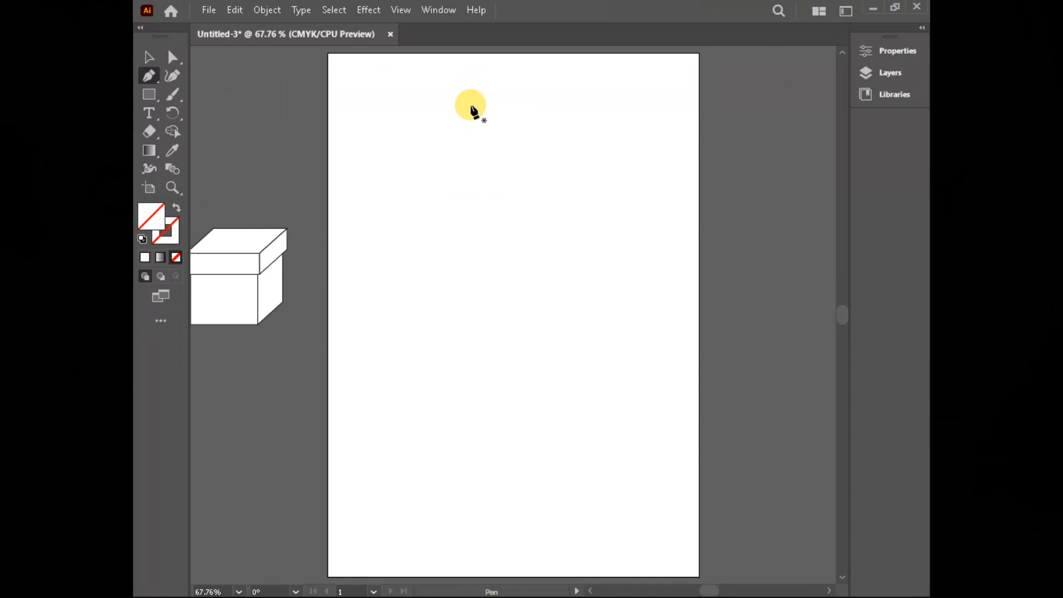
Step: Draw an open path with a straight vertical segment followed by a curve ending in a smooth anchor point
{"action": "left_click", "coordinate": [496, 95]}
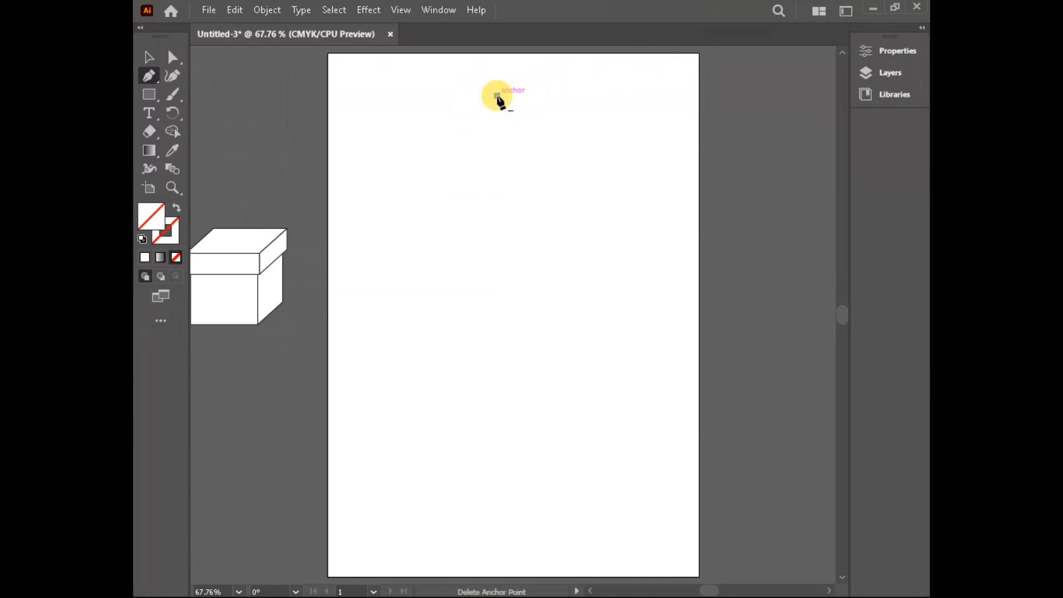
{"action": "left_click", "coordinate": [497, 300], "text": "shift"}
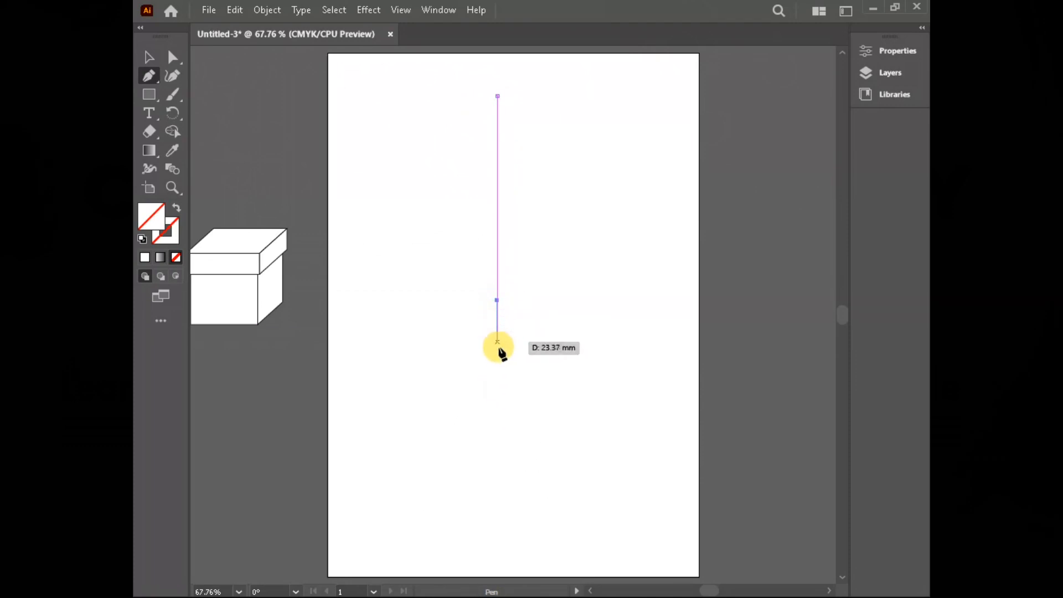
{"action": "left_click_drag", "start_coordinate": [498, 418], "coordinate": [565, 483]}
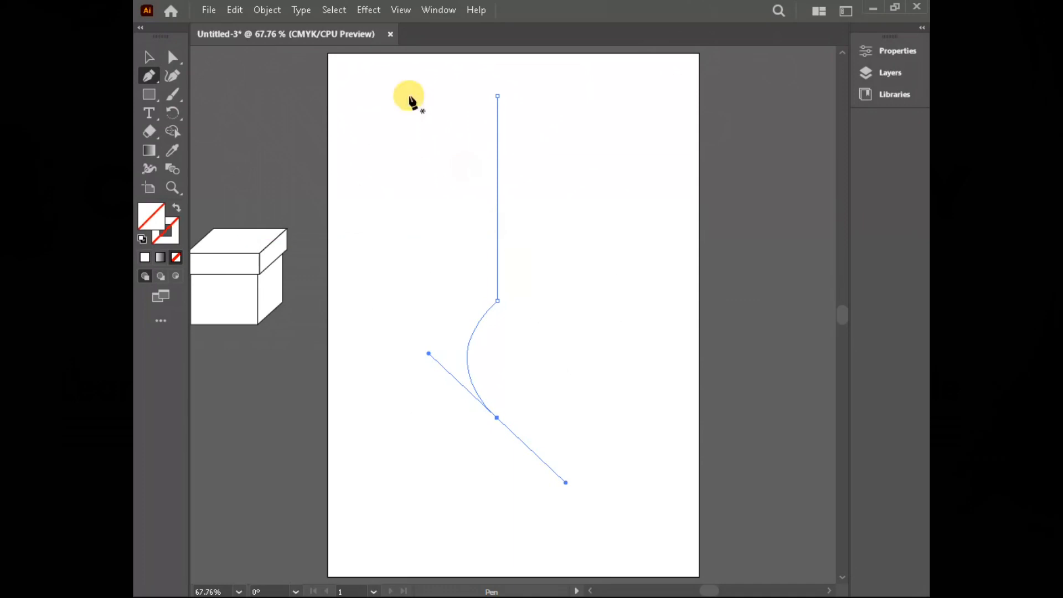
{"action": "left_click", "coordinate": [149, 58]}
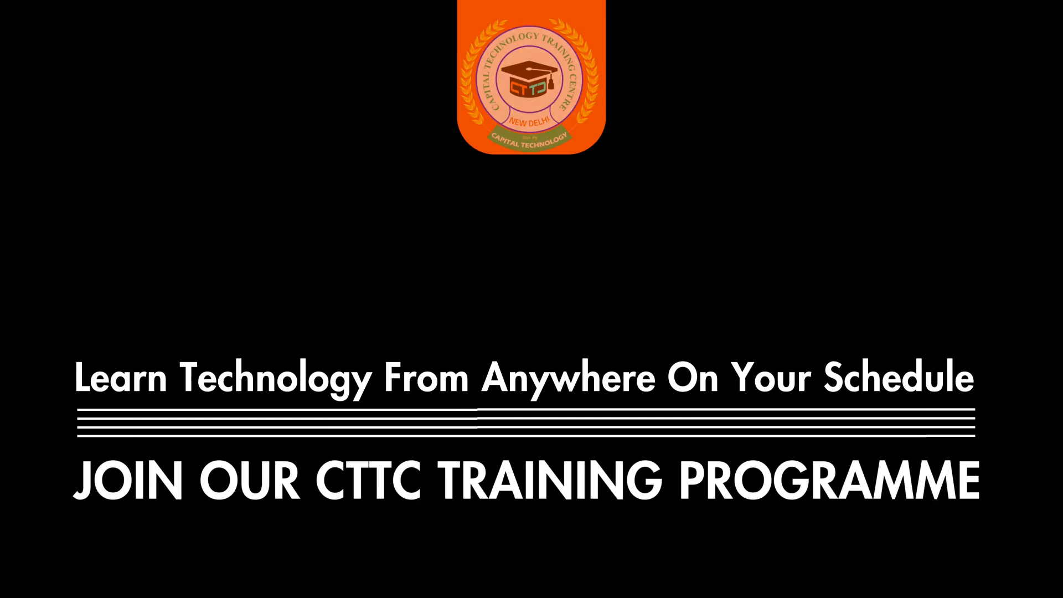